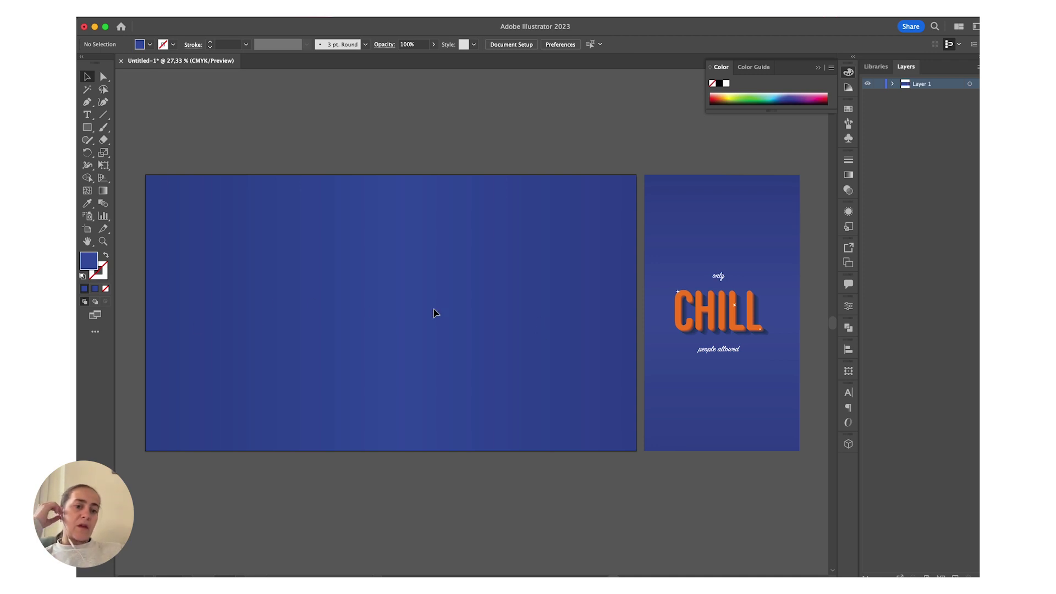
# - Type CHILL on the blue artboard, then scale it up and centre it
pyautogui.press('t')
pyautogui.click(363, 309)
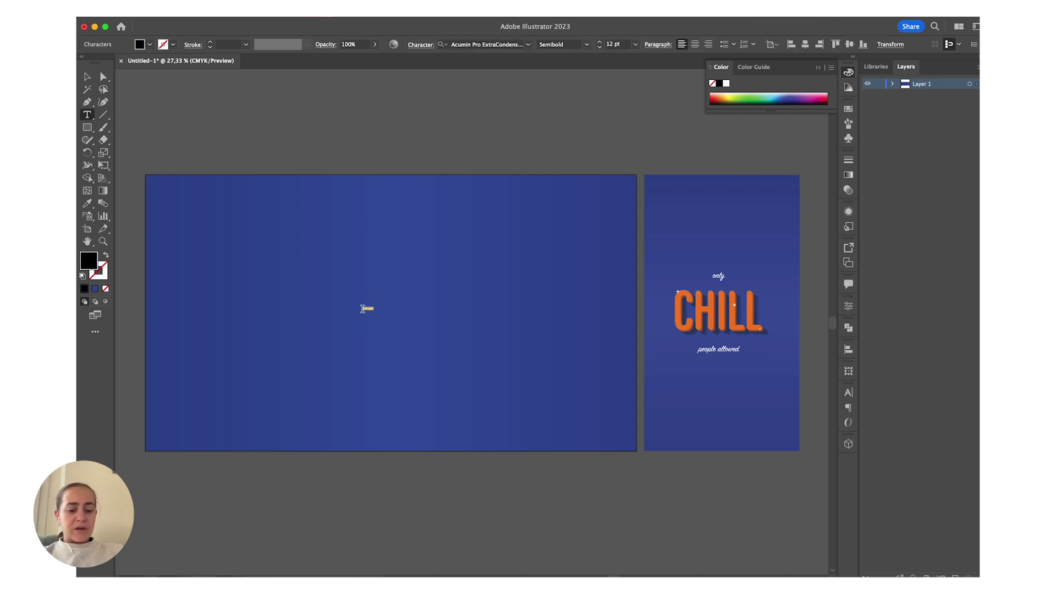
pyautogui.press('Escape')
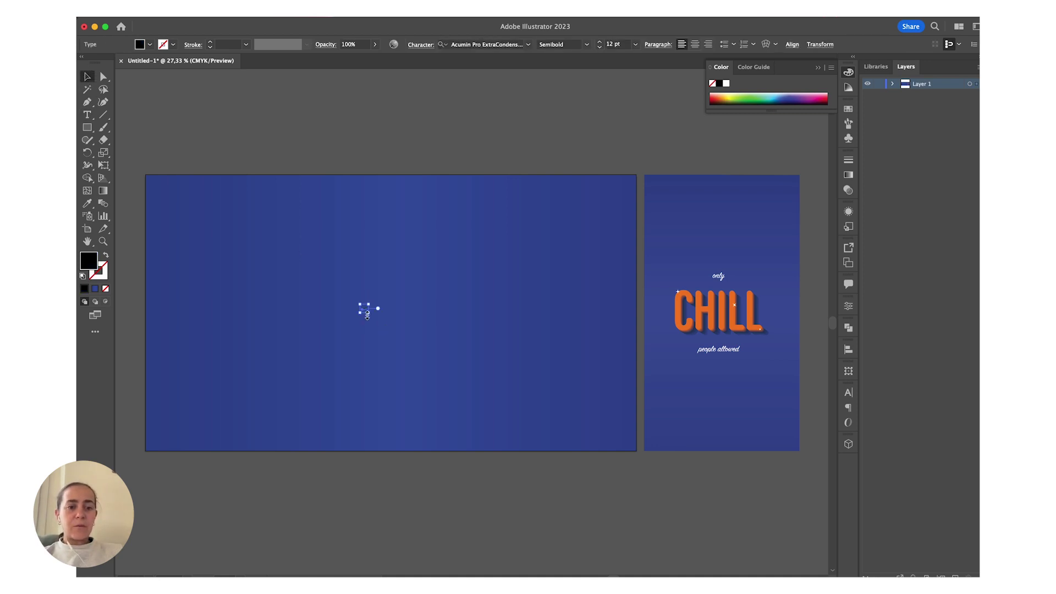
pyautogui.moveTo(368, 315); pyautogui.dragTo(554, 389)
pyautogui.moveTo(478, 359); pyautogui.dragTo(444, 354)
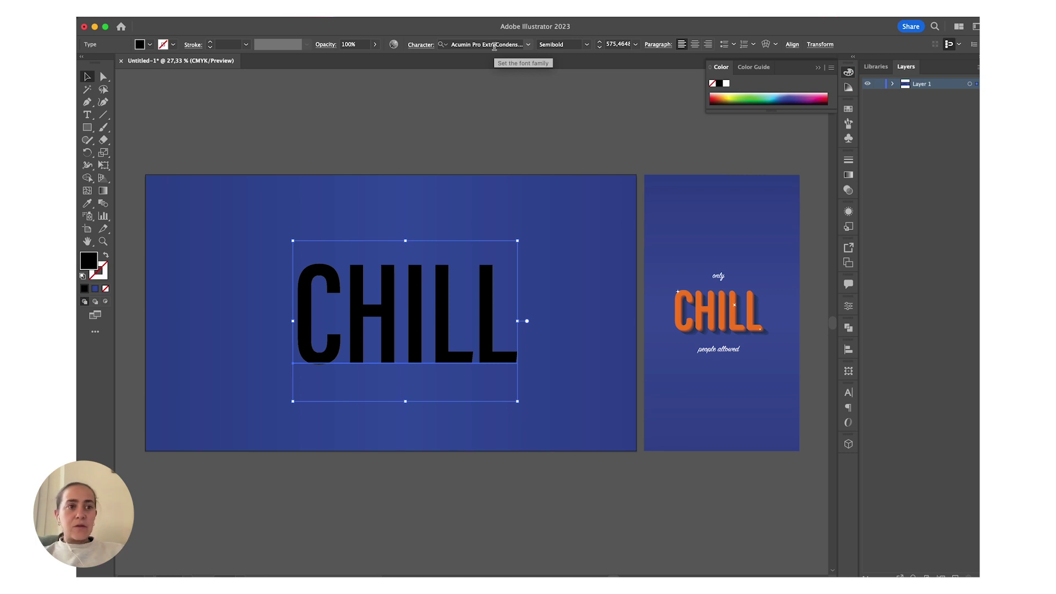
# - Convert the CHILL text to outlines and zoom in on the letters
pyautogui.click(225, 16)
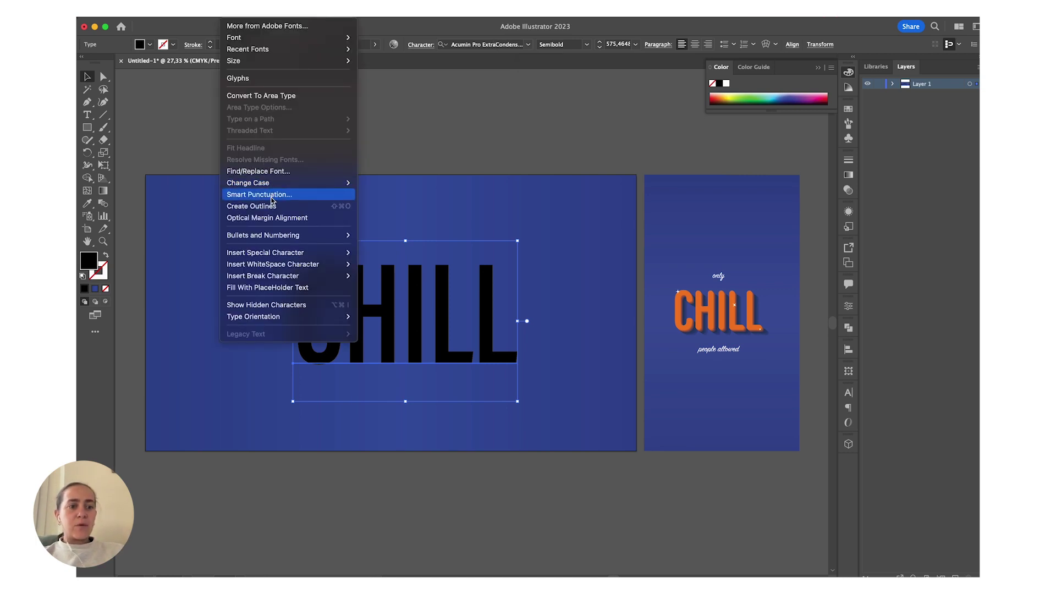
pyautogui.click(252, 206)
pyautogui.press('super+equal')
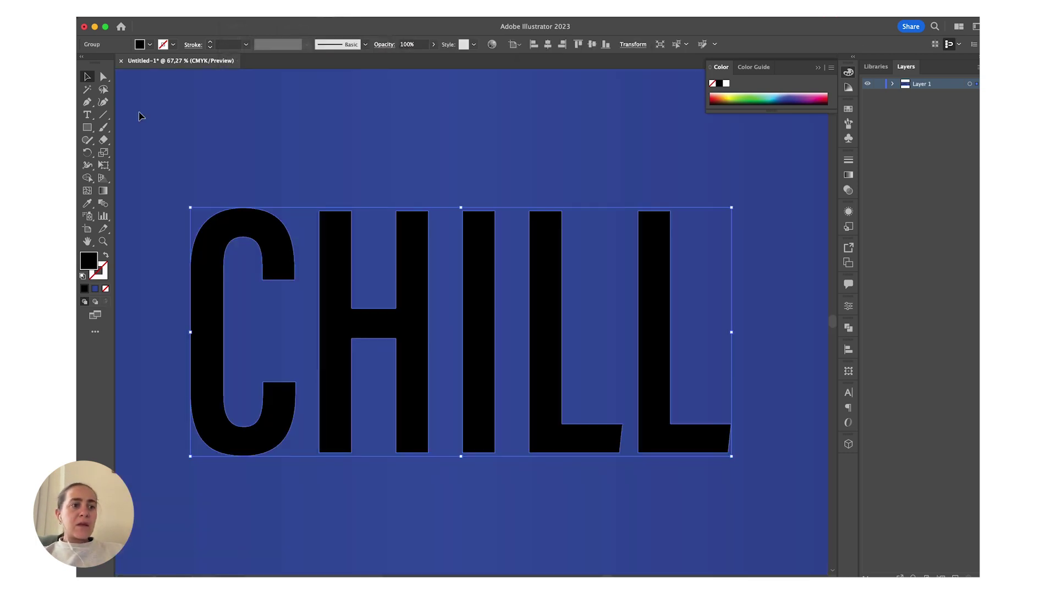
# - Round the top corners of H, I and L, plus the last L's bottom corners
pyautogui.click(103, 80)
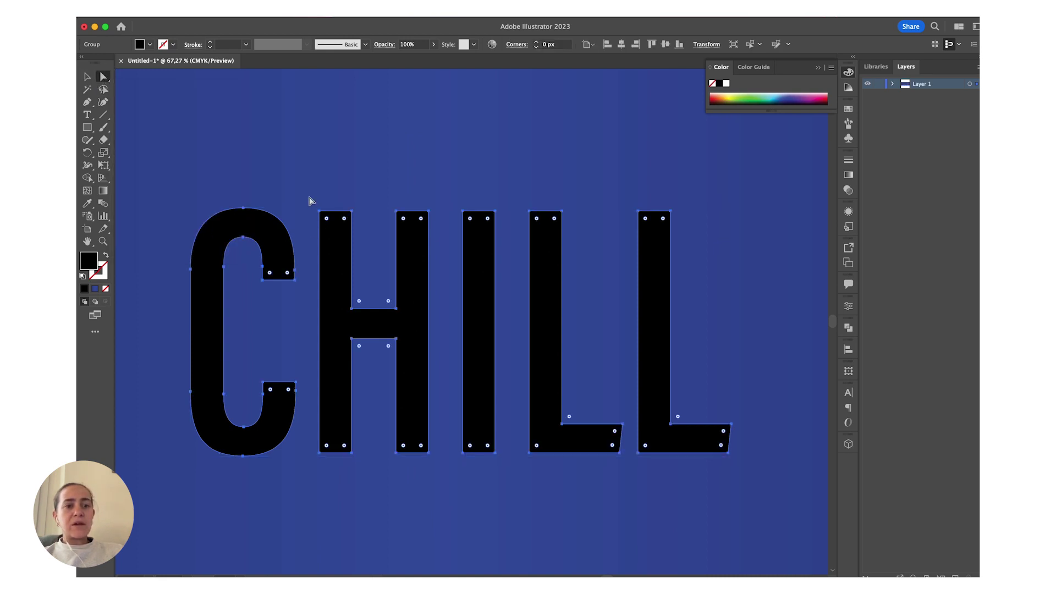
pyautogui.moveTo(687, 219); pyautogui.dragTo(661, 264)
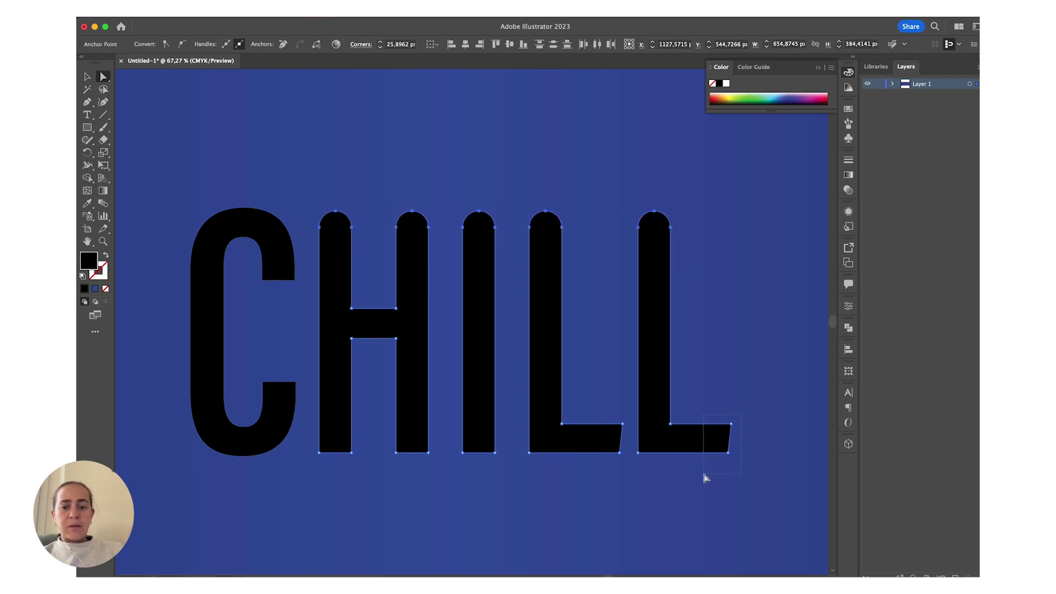
pyautogui.moveTo(741, 419); pyautogui.dragTo(705, 479)
pyautogui.moveTo(724, 436); pyautogui.dragTo(644, 467)
pyautogui.moveTo(630, 413); pyautogui.dragTo(600, 433)
# - Round the bottom corners of the second L, the H and I, and the C's ends
pyautogui.moveTo(539, 444); pyautogui.dragTo(544, 445)
pyautogui.moveTo(307, 450); pyautogui.dragTo(507, 481)
pyautogui.moveTo(483, 444); pyautogui.dragTo(490, 416)
pyautogui.click(279, 405)
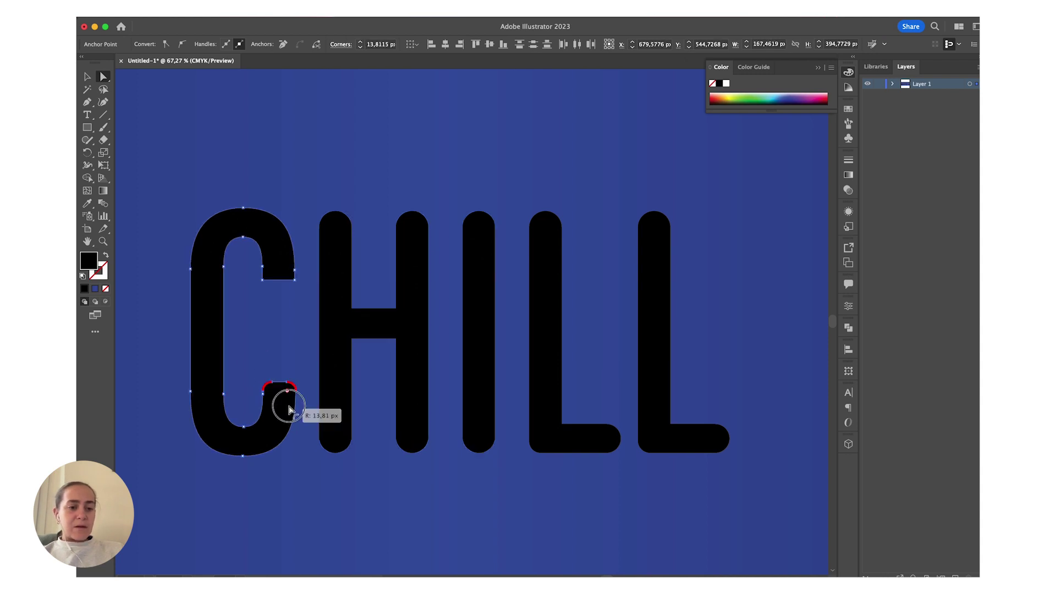
pyautogui.click(373, 502)
pyautogui.press('v')
pyautogui.scroll(-6, 396, 401)
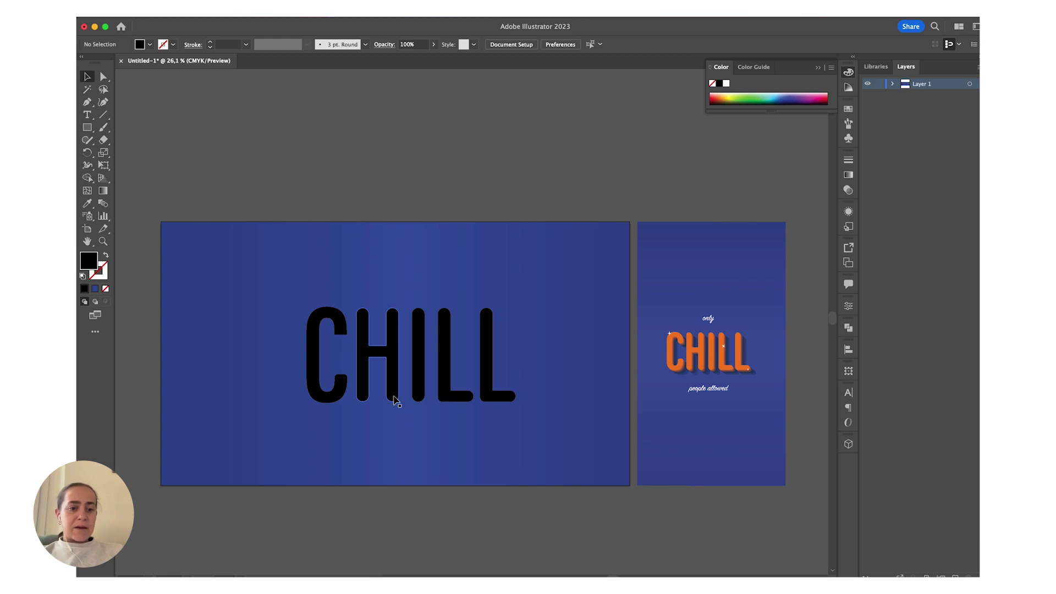
# - Duplicate CHILL and fill the top copy with the reference design's orange
pyautogui.moveTo(394, 397); pyautogui.dragTo(397, 335)
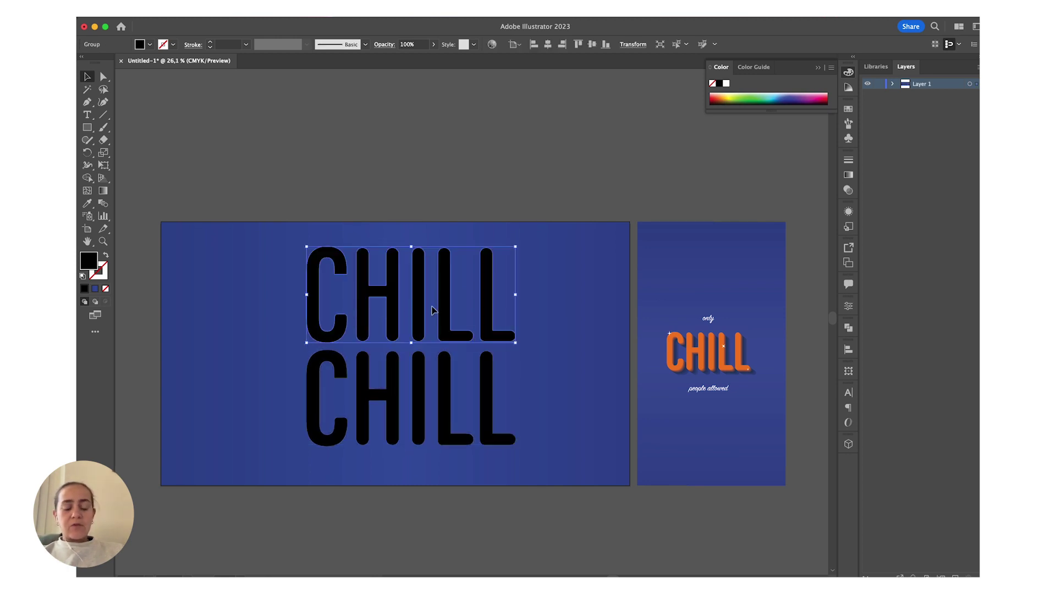
pyautogui.press('i')
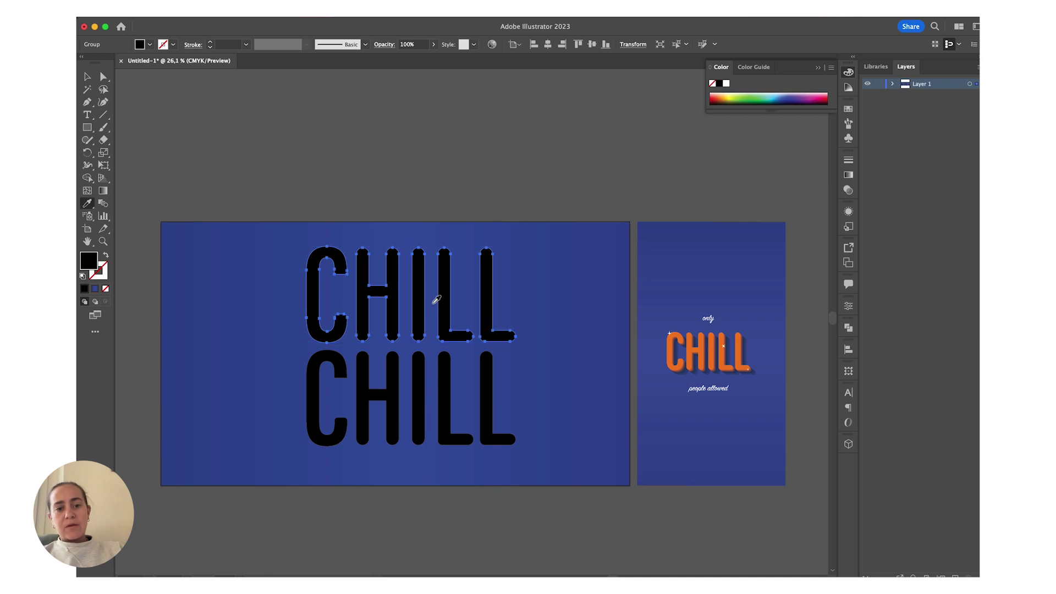
pyautogui.click(674, 345)
pyautogui.press('v')
# - Fill the bottom CHILL copy with dark blue #1A3987
pyautogui.click(447, 430)
pyautogui.press('i')
pyautogui.click(243, 337)
pyautogui.click(623, 241)
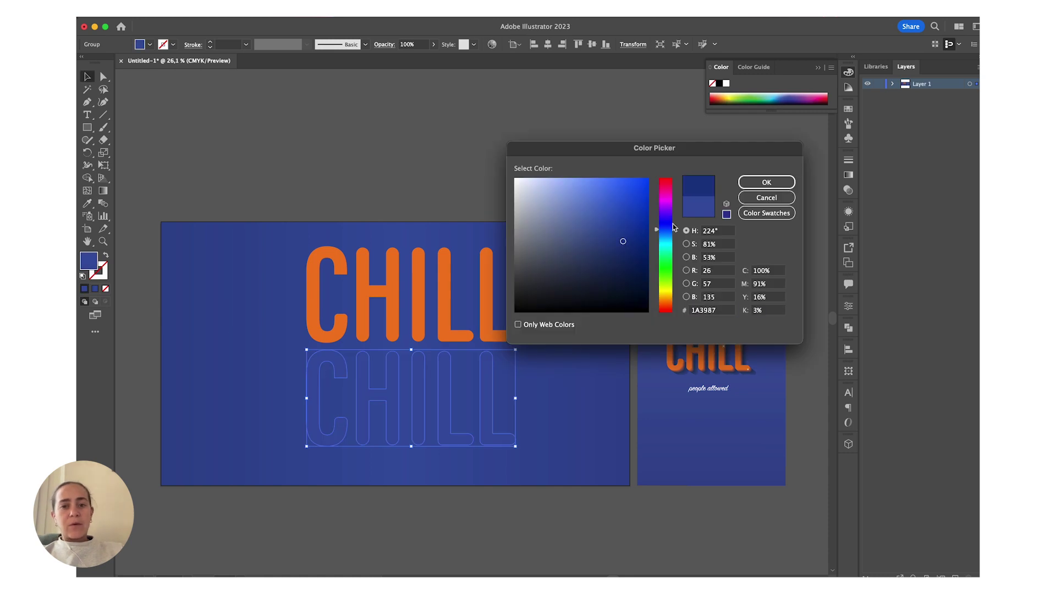
pyautogui.click(767, 182)
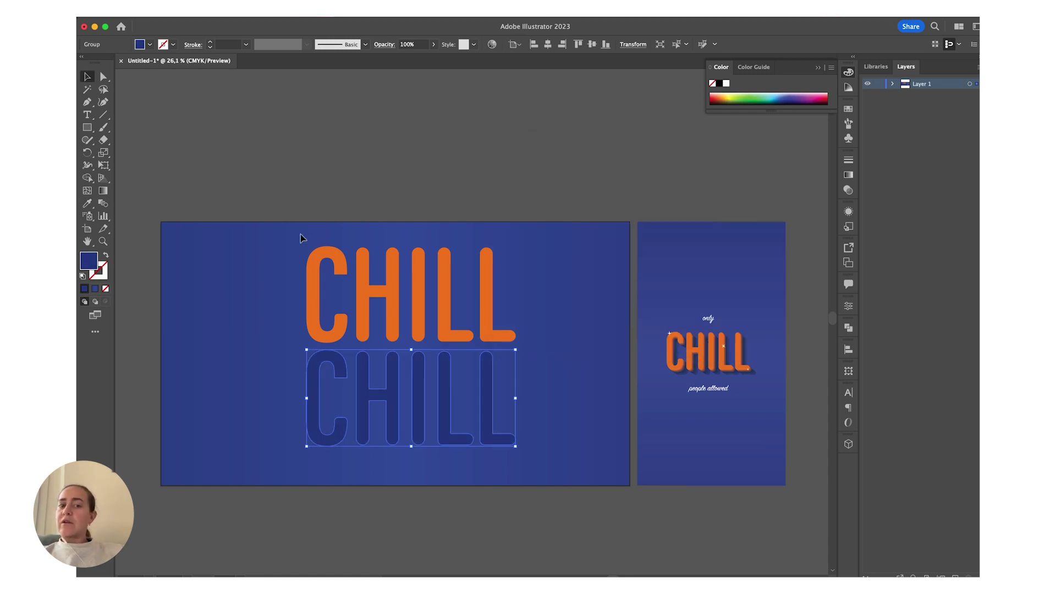
# - Align both CHILL copies, then offset the orange one up and left over the shadow
pyautogui.moveTo(272, 248); pyautogui.dragTo(537, 434)
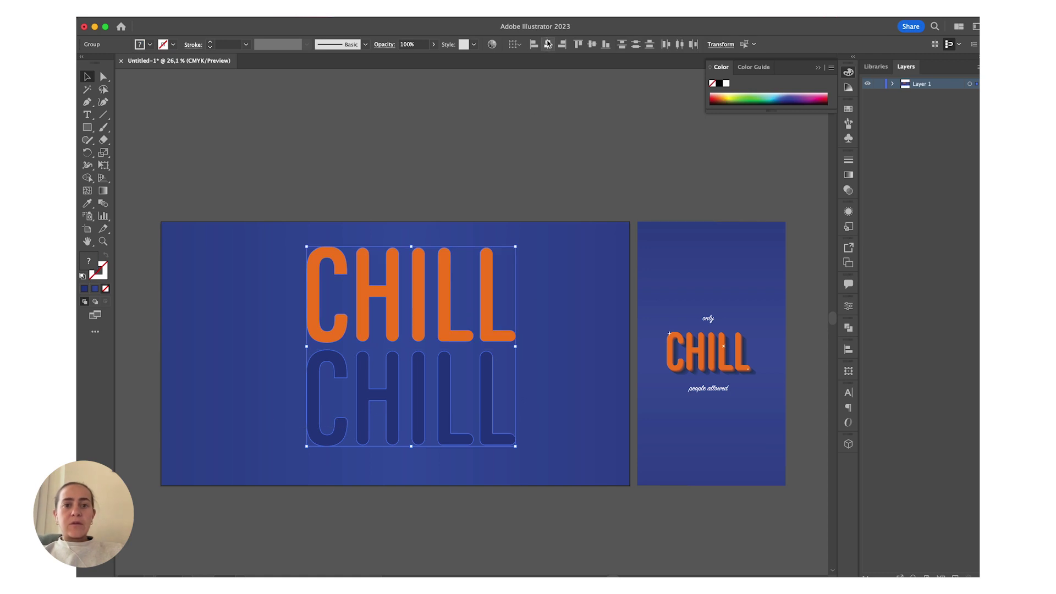
pyautogui.click(592, 44)
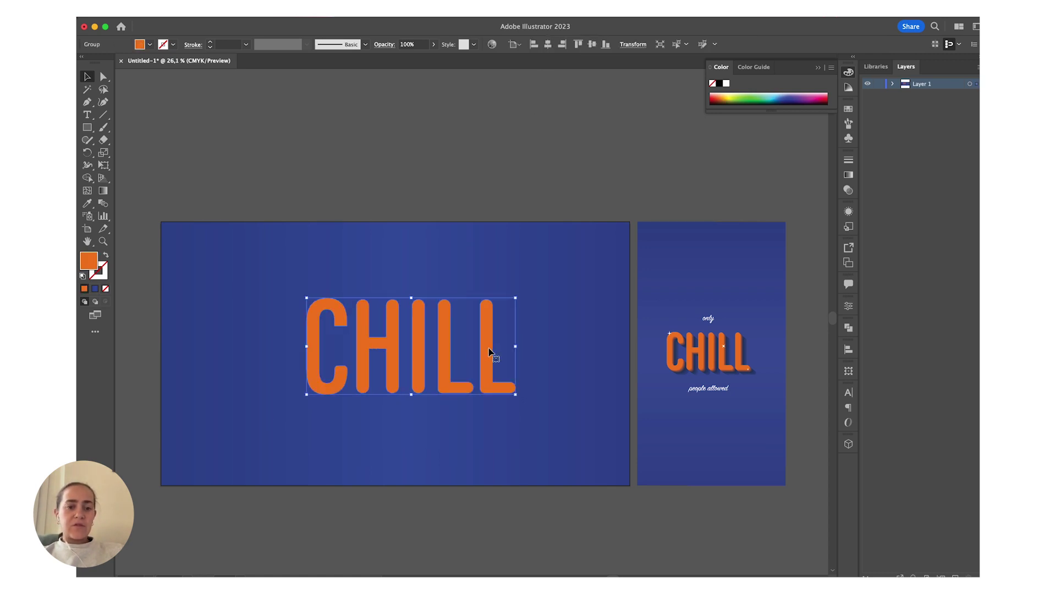
pyautogui.hotkey('shift', 'Left')
pyautogui.hotkey('shift', 'Up')
pyautogui.hotkey('shift', 'Left')
pyautogui.hotkey('shift', 'Up')
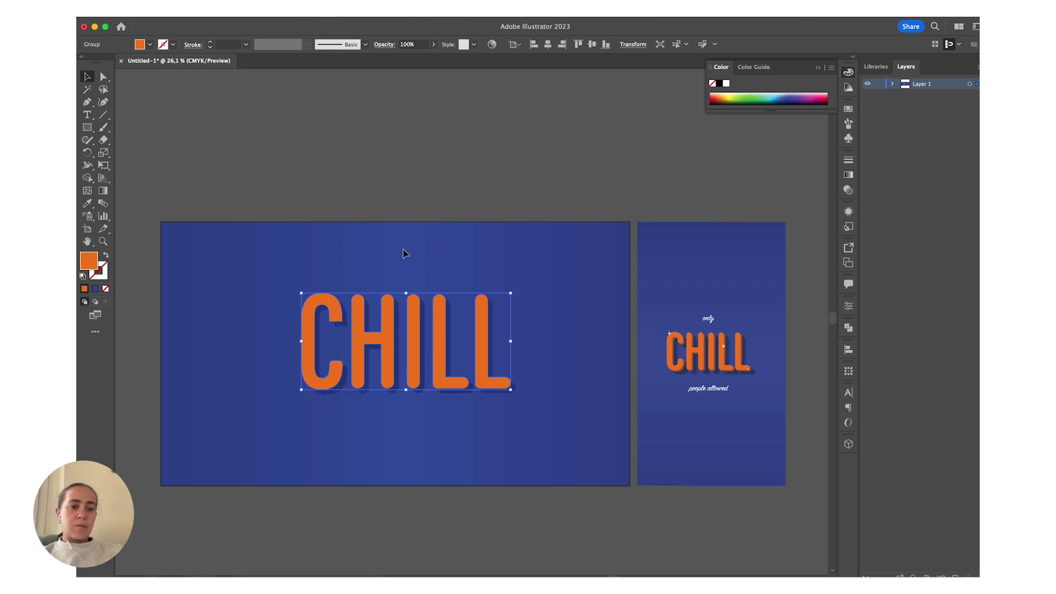
pyautogui.click(333, 254)
pyautogui.press('super+z')
pyautogui.press('super+z')
pyautogui.press('super+z')
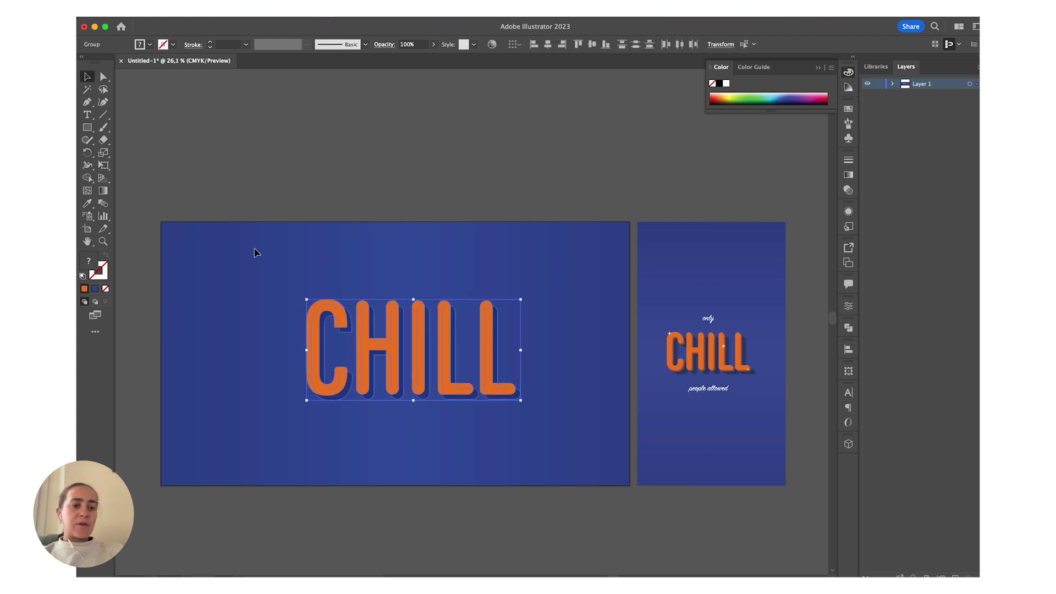
# - Nudge the dark-blue shadow CHILL further down and to the right
pyautogui.click(254, 253)
pyautogui.scroll(5, 353, 342)
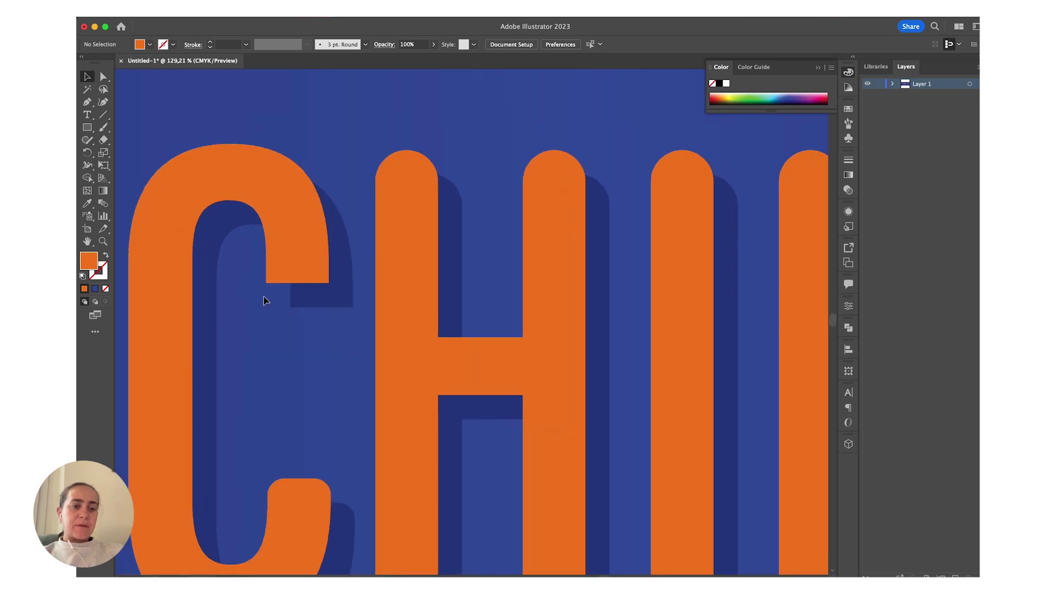
pyautogui.scroll(-5, 300, 315)
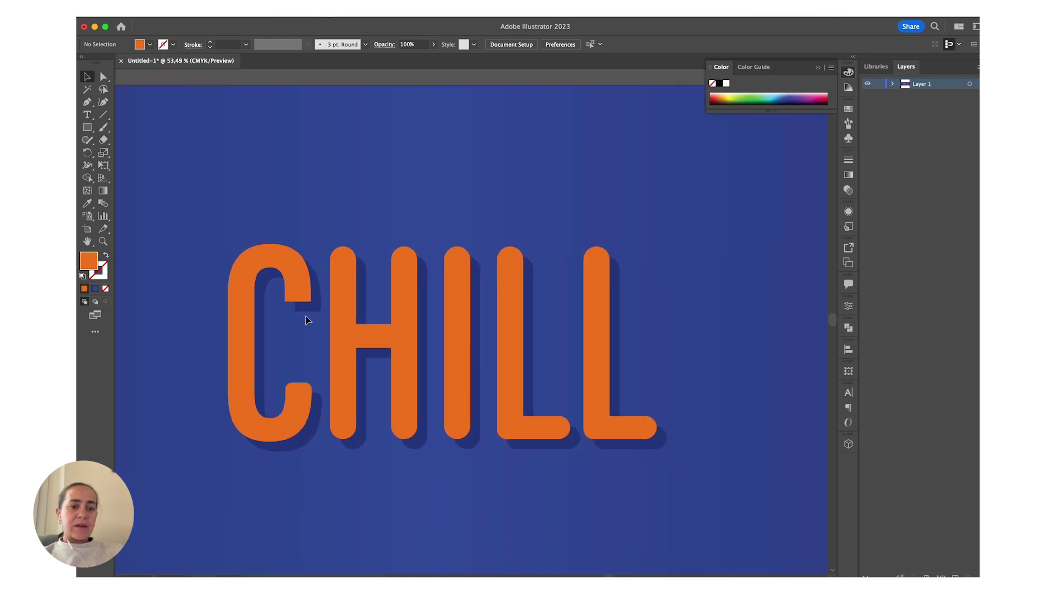
pyautogui.scroll(2, 307, 320)
pyautogui.click(306, 316)
pyautogui.hotkey('shift', 'Right')
pyautogui.hotkey('shift', 'Down')
# - With both CHILL groups selected, set Blend Options to Specified Steps of 100
pyautogui.moveTo(200, 248); pyautogui.dragTo(692, 458)
pyautogui.scroll(-2, 523, 413)
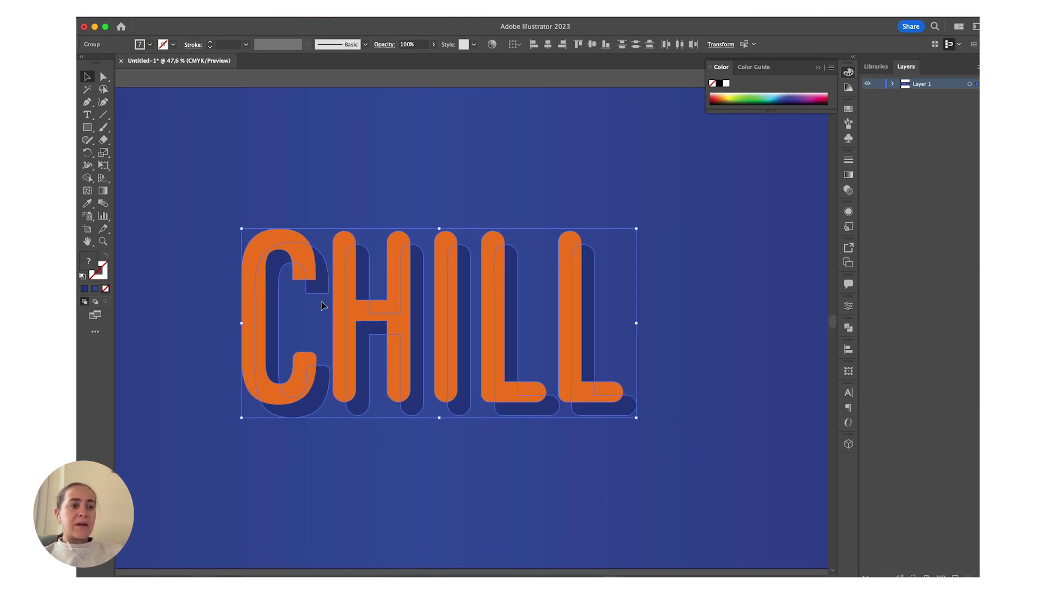
pyautogui.doubleClick(103, 205)
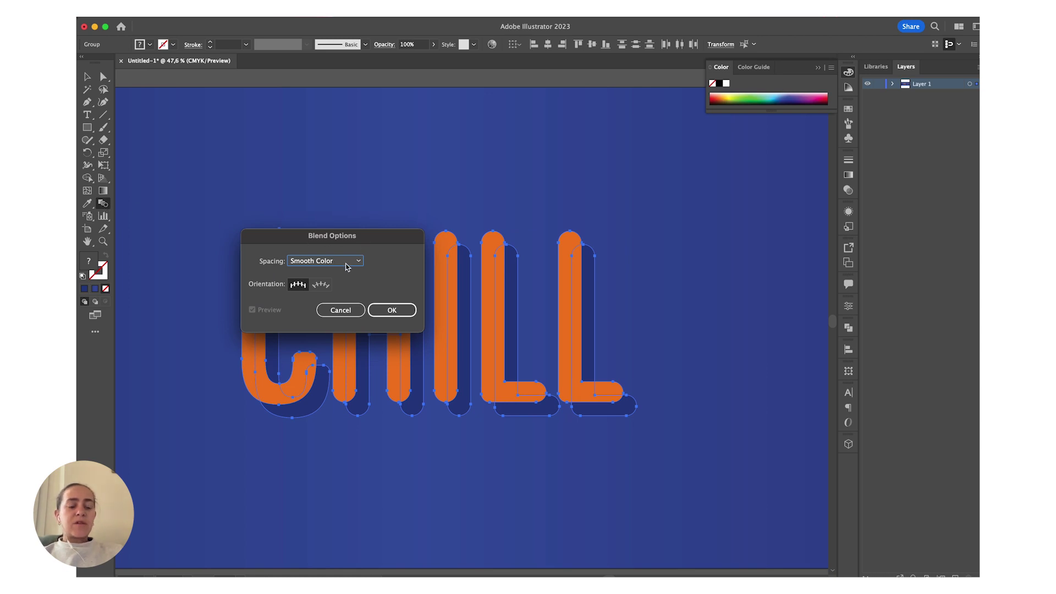
pyautogui.click(347, 267)
pyautogui.click(333, 282)
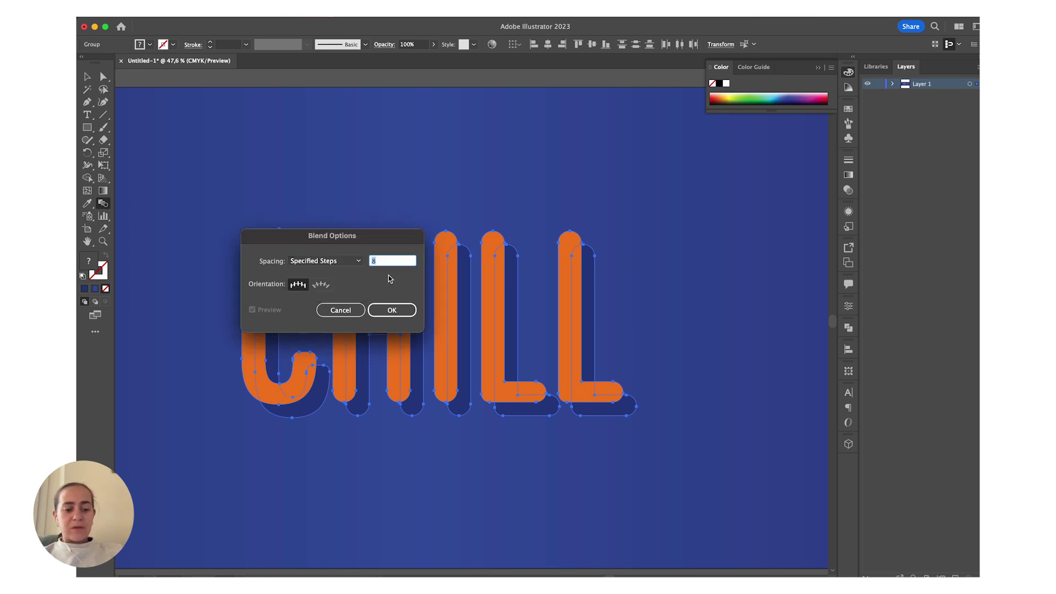
pyautogui.write('100')
pyautogui.press('Return')
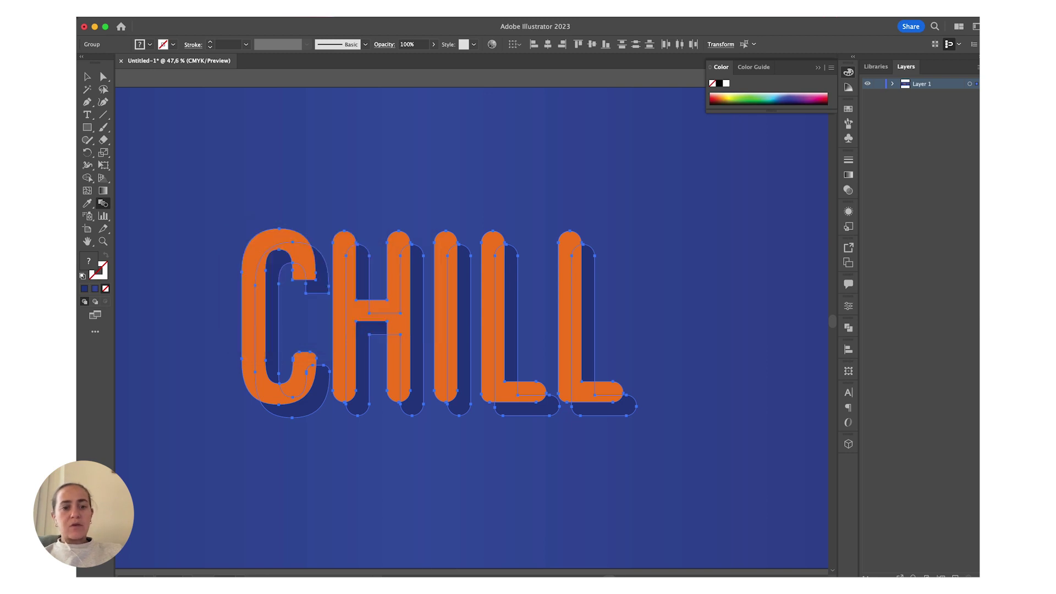
# - Make a blend between the orange and dark-blue CHILL copies
pyautogui.scroll(-5, 429, 399)
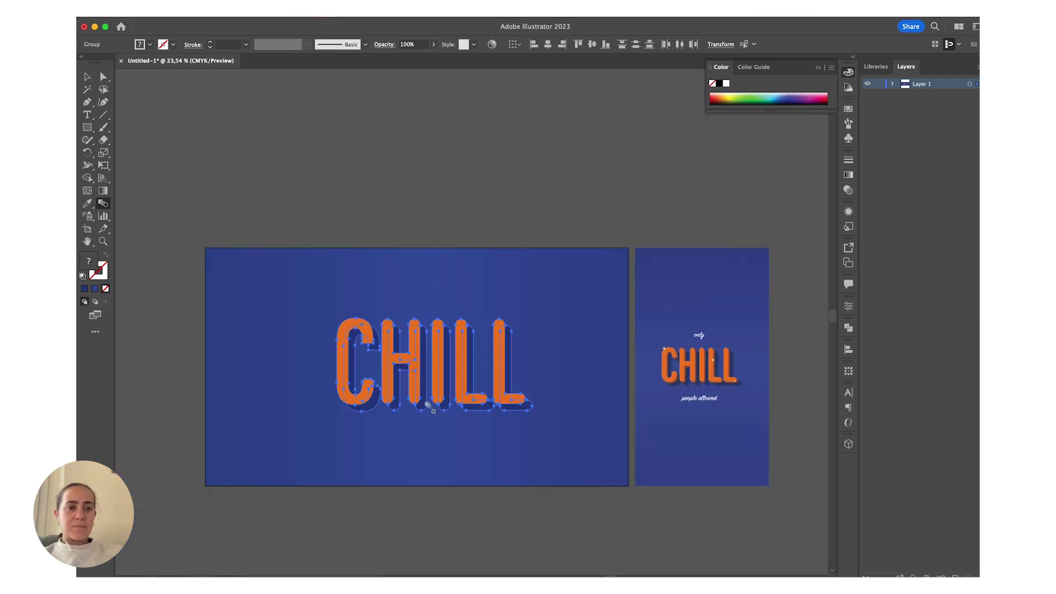
pyautogui.press('v')
pyautogui.click(201, 12)
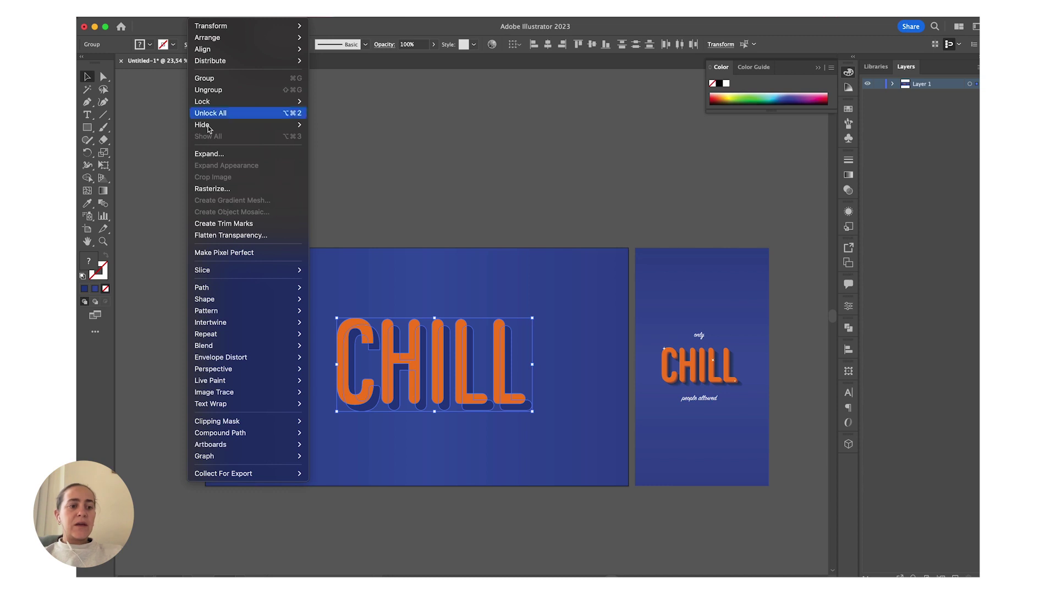
pyautogui.moveTo(253, 345)
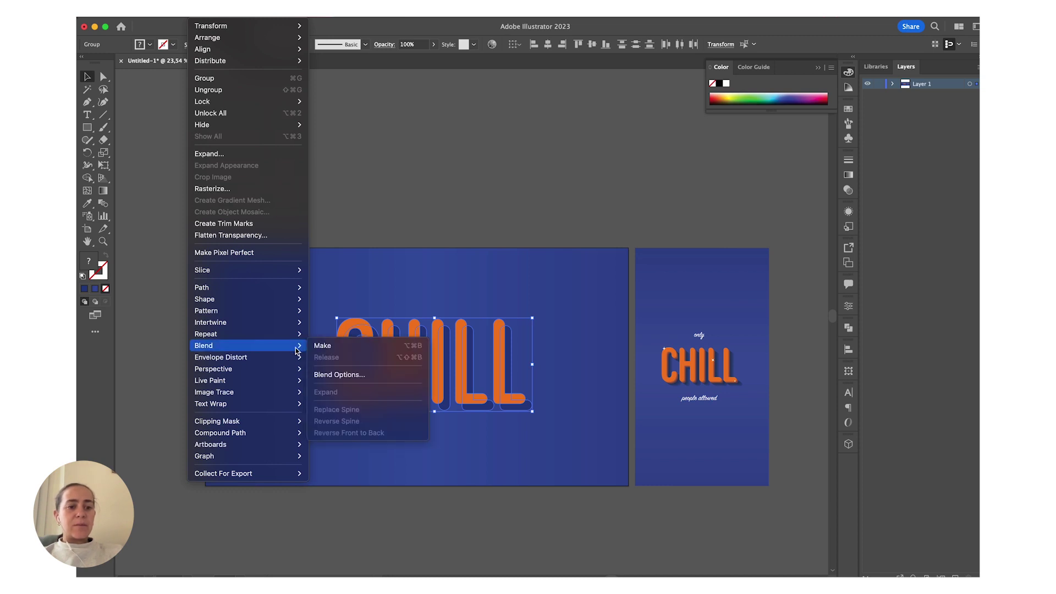
pyautogui.click(349, 347)
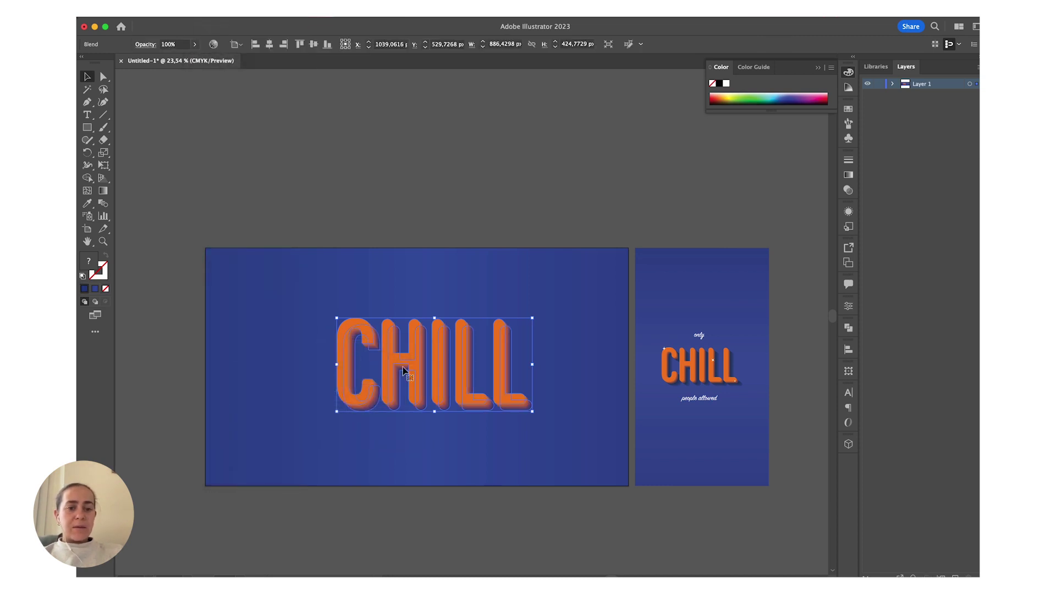
pyautogui.scroll(6, 403, 369)
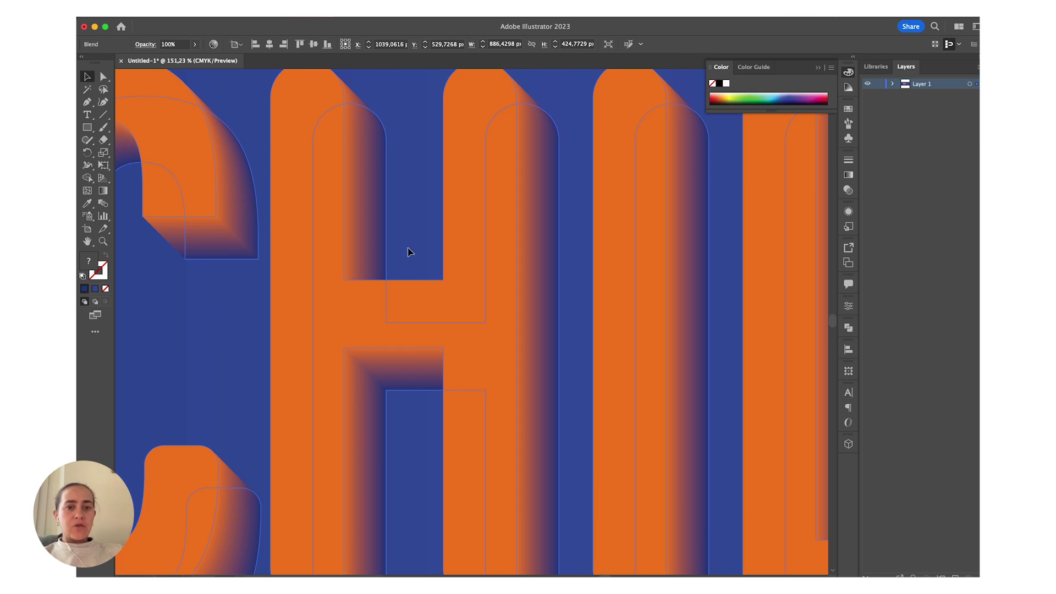
pyautogui.scroll(-6, 409, 252)
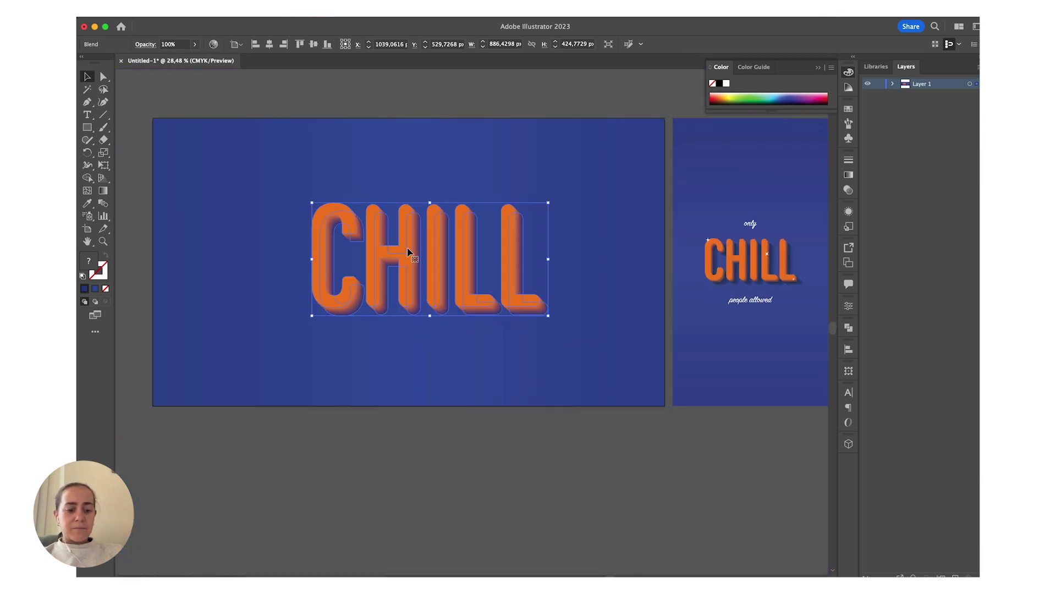
pyautogui.scroll(-1, 408, 252)
# - Nudge the blended CHILL lettering slightly on the artboard and deselect it
pyautogui.click(427, 332)
pyautogui.moveTo(429, 272); pyautogui.dragTo(422, 274)
pyautogui.click(399, 204)
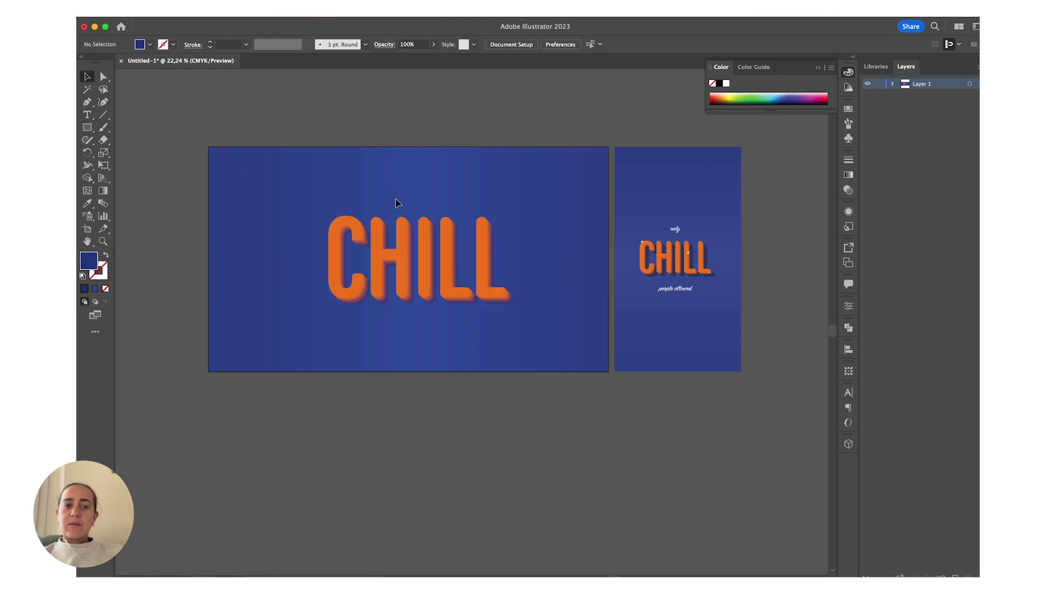
pyautogui.scroll(1, 398, 204)
pyautogui.scroll(1, 398, 204)
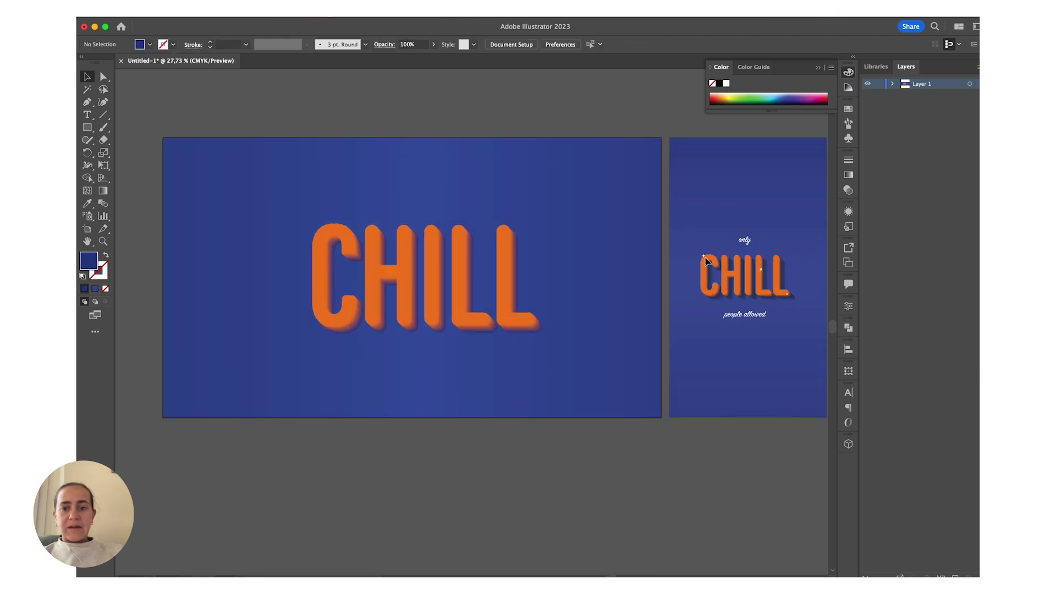
pyautogui.scroll(4, 341, 211)
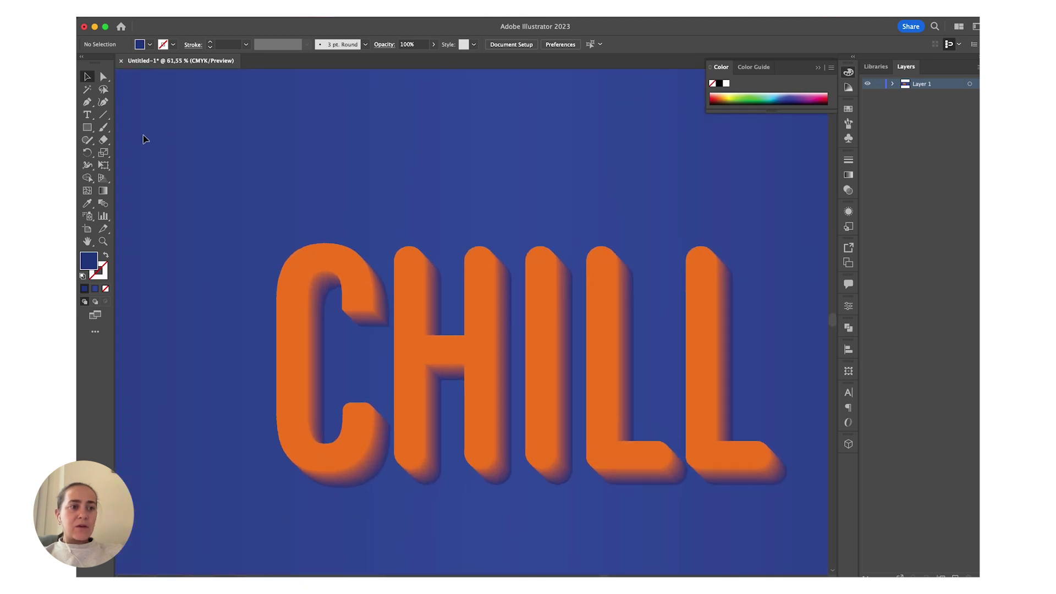
# - Set the fill to white and draw white circles above CHILL
pyautogui.doubleClick(88, 272)
pyautogui.click(515, 183)
pyautogui.click(766, 183)
pyautogui.moveTo(87, 127); pyautogui.dragTo(130, 151)
pyautogui.moveTo(217, 139); pyautogui.dragTo(266, 178)
pyautogui.moveTo(332, 156); pyautogui.dragTo(349, 171)
pyautogui.moveTo(396, 128); pyautogui.dragTo(419, 152)
# - Pucker the large circle into a four-pointed star with Pucker & Bloat (about -55%)
pyautogui.press('v')
pyautogui.click(247, 170)
pyautogui.click(297, 16)
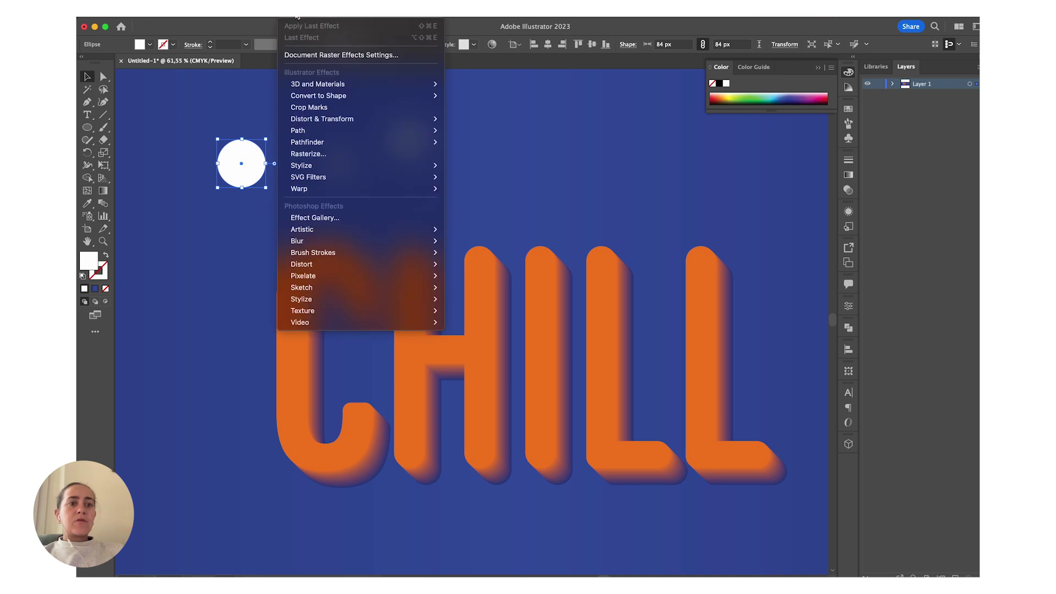
pyautogui.moveTo(372, 118)
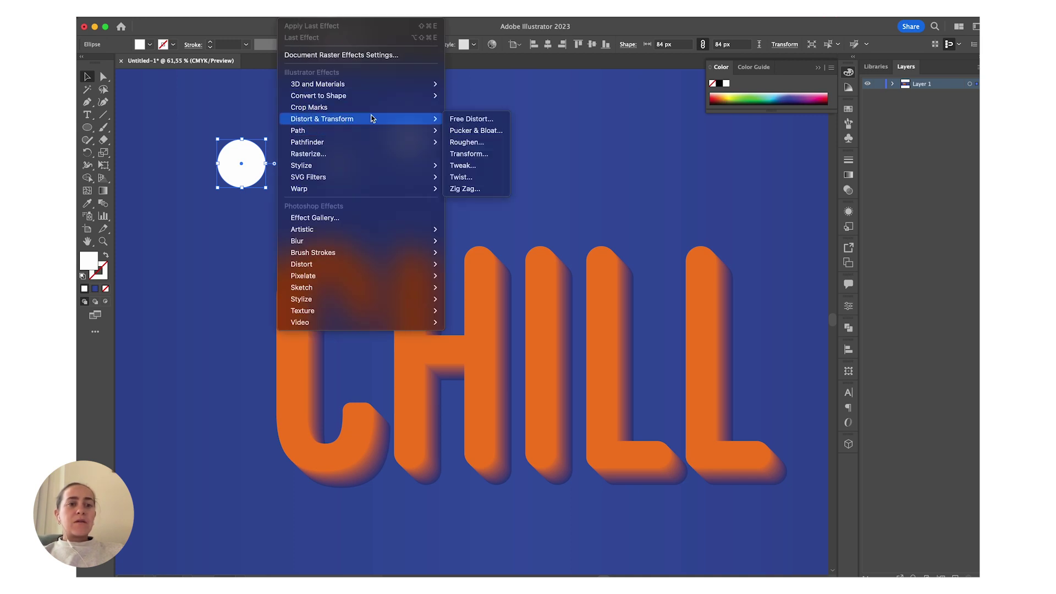
pyautogui.click(471, 131)
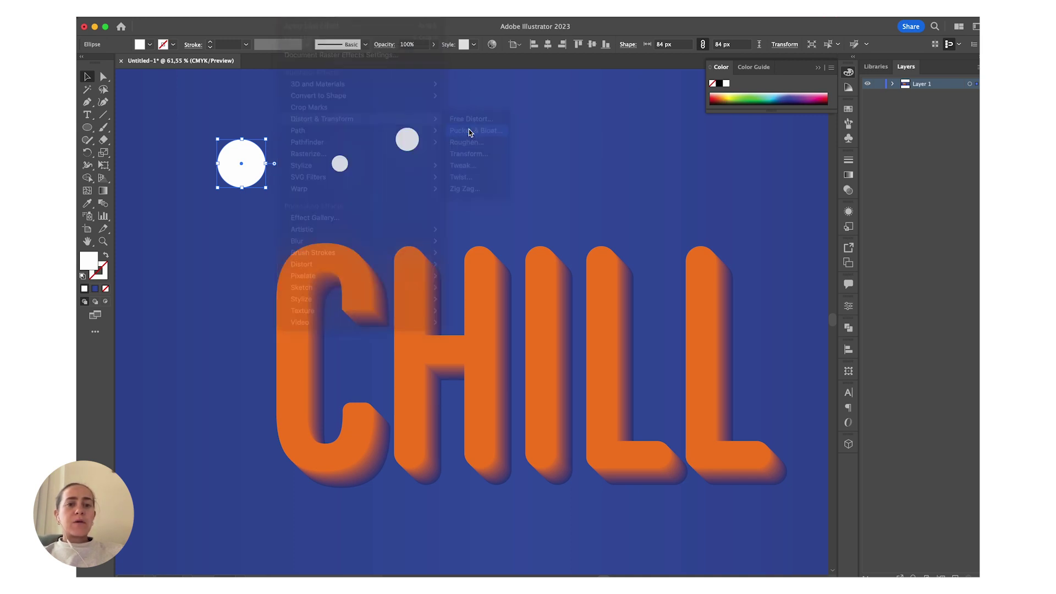
pyautogui.moveTo(334, 111); pyautogui.dragTo(338, 67)
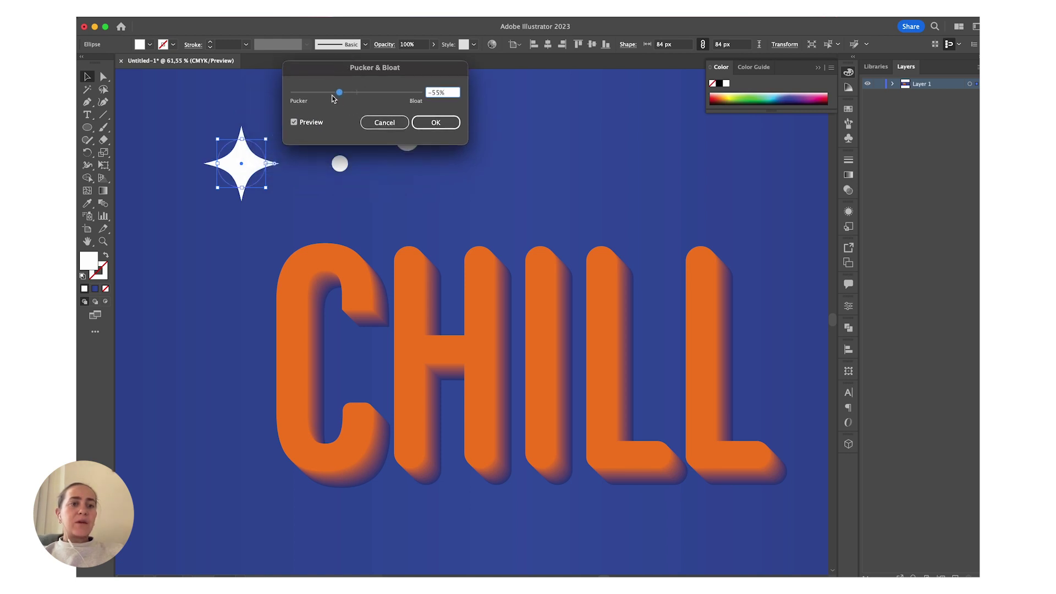
pyautogui.click(436, 122)
# - Apply Pucker & Bloat to the small white circle to make a sparkle
pyautogui.click(344, 164)
pyautogui.click(296, 17)
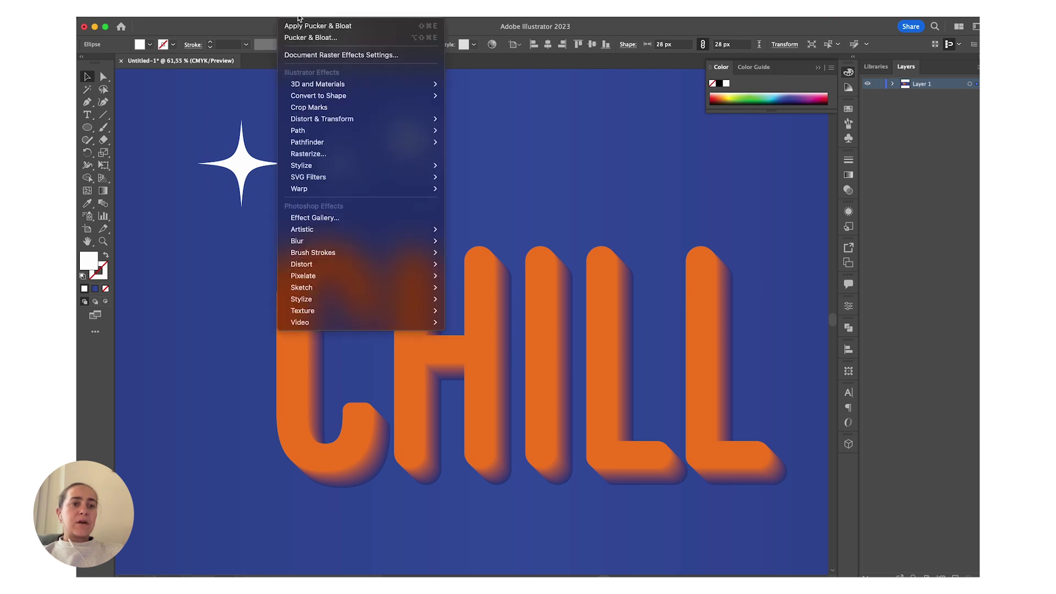
pyautogui.moveTo(369, 119)
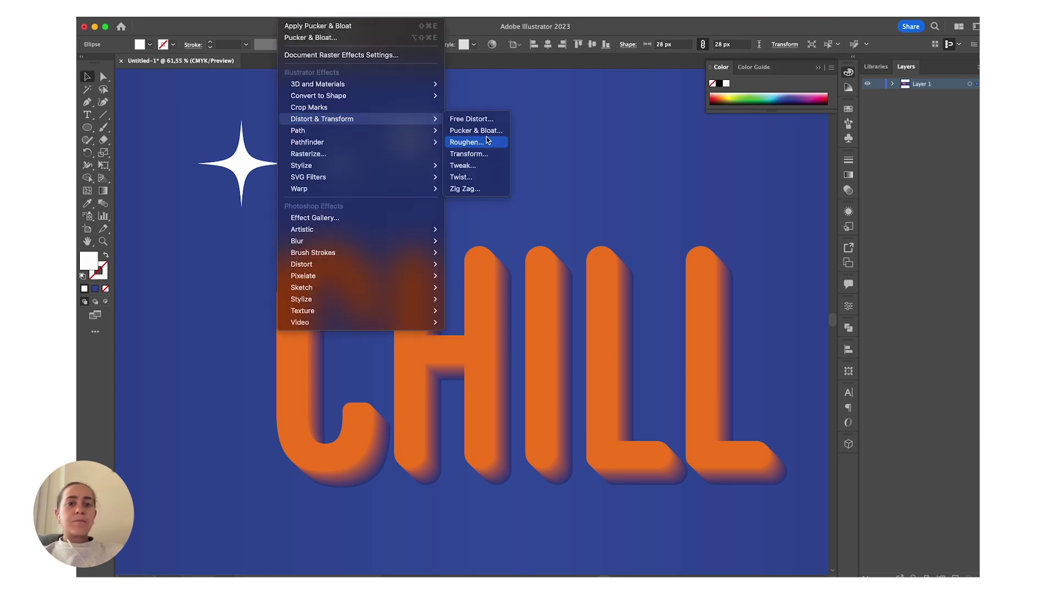
pyautogui.click(475, 131)
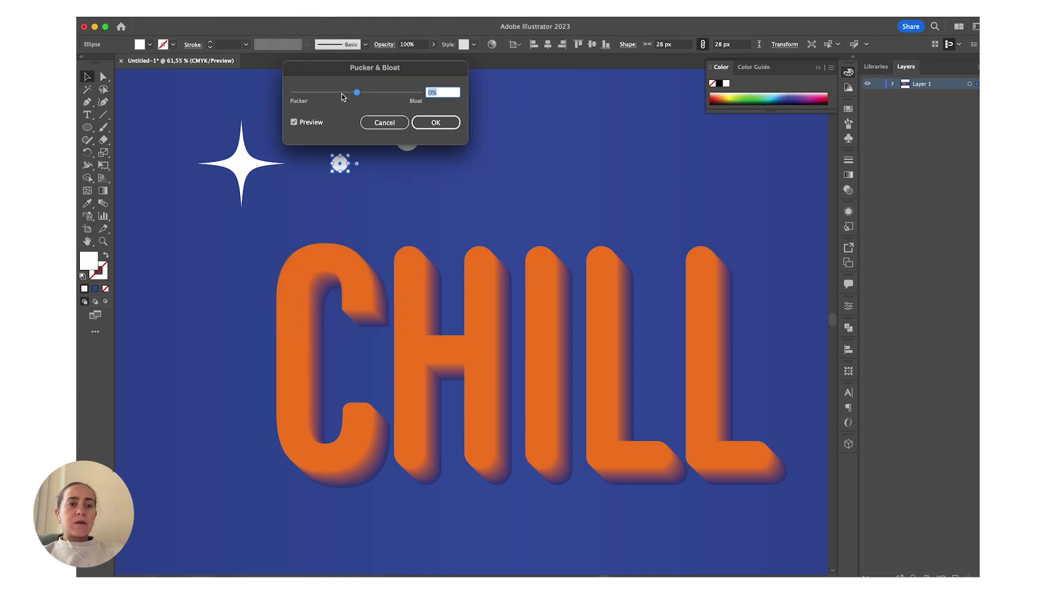
pyautogui.moveTo(346, 93); pyautogui.dragTo(339, 94)
pyautogui.click(436, 122)
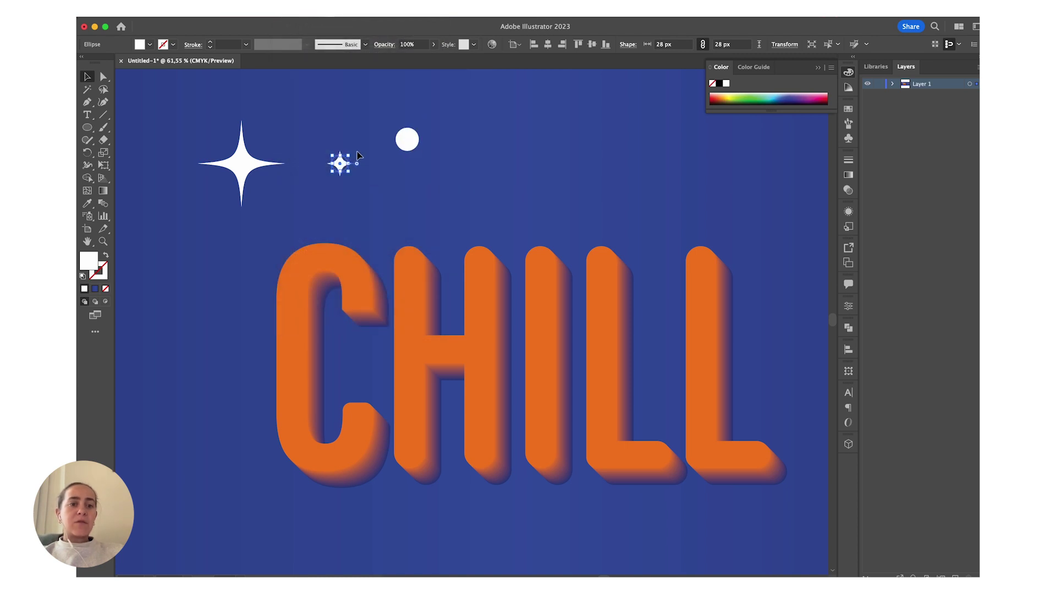
# - Place the small sparkle on the I and pucker the last circle at -101%
pyautogui.moveTo(343, 165); pyautogui.dragTo(557, 314)
pyautogui.click(408, 152)
pyautogui.click(283, 12)
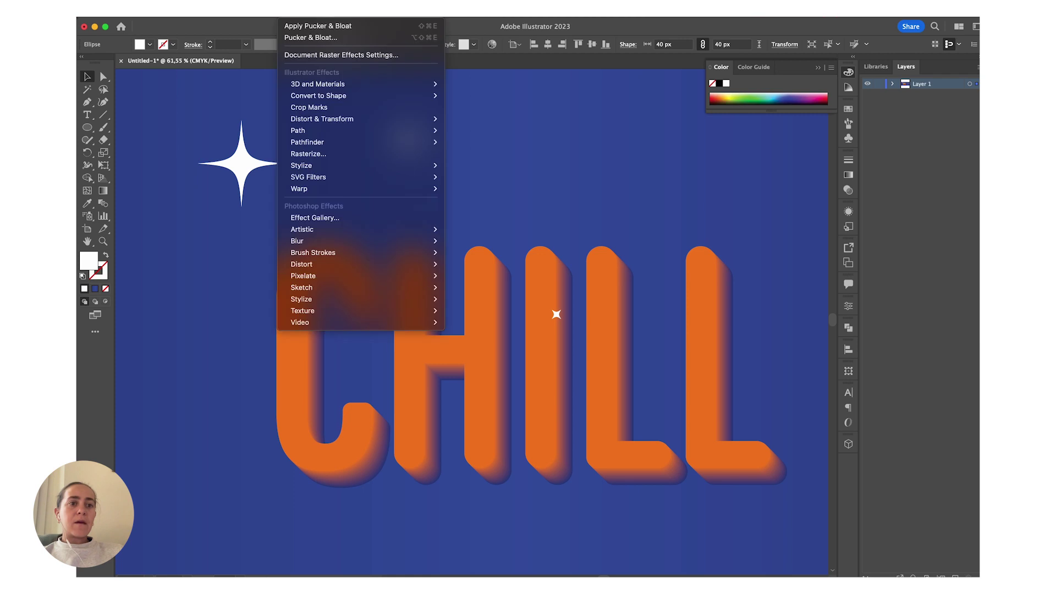
pyautogui.moveTo(341, 118)
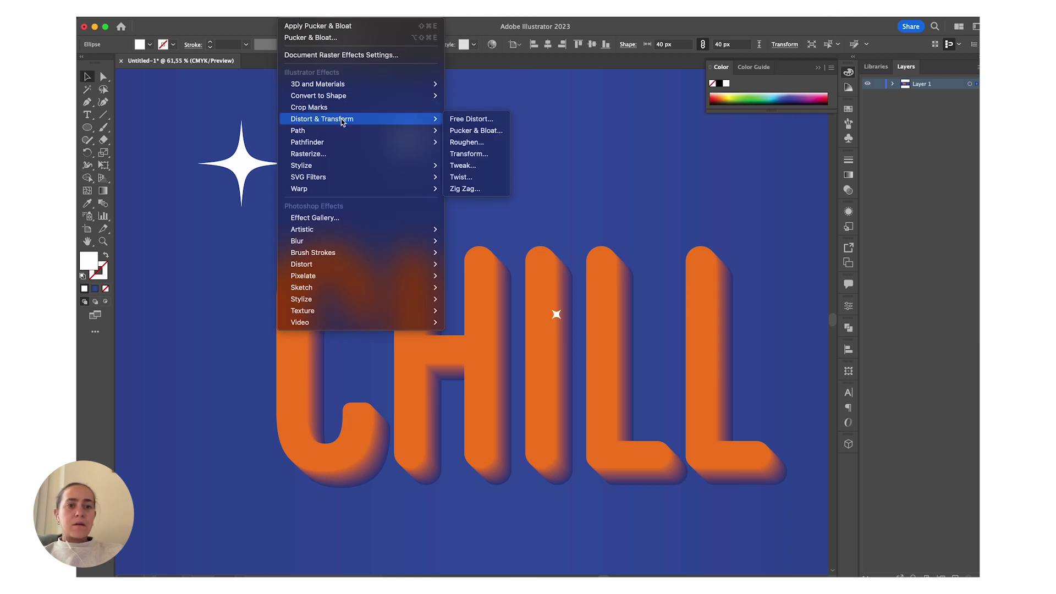
pyautogui.click(479, 131)
pyautogui.click(325, 93)
pyautogui.moveTo(336, 79); pyautogui.dragTo(538, 132)
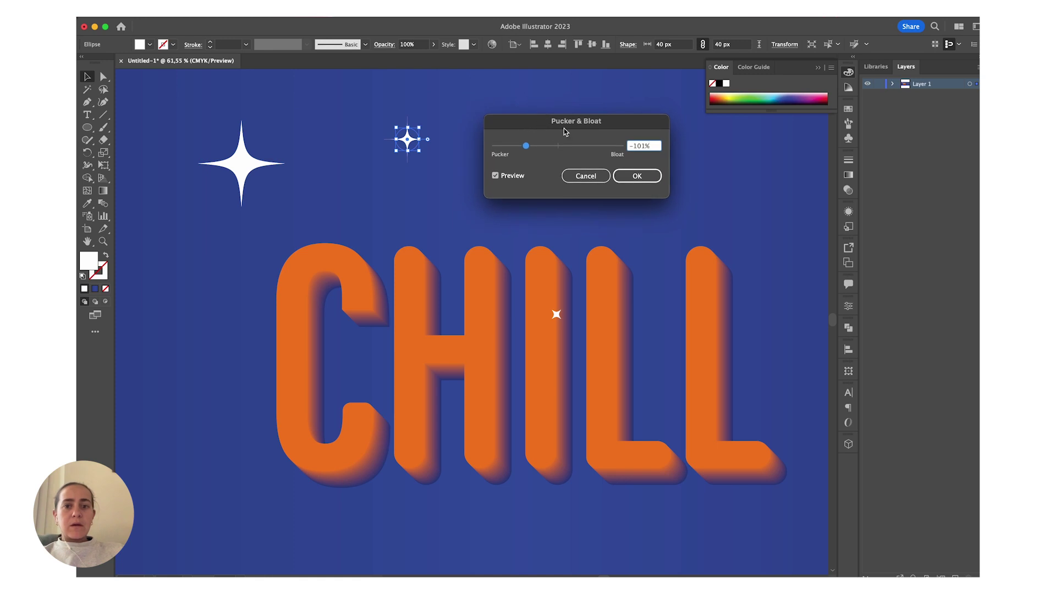
pyautogui.click(649, 176)
# - Move the new sparkle to the final L's corner and fit the artboard in view
pyautogui.scroll(-2, 449, 166)
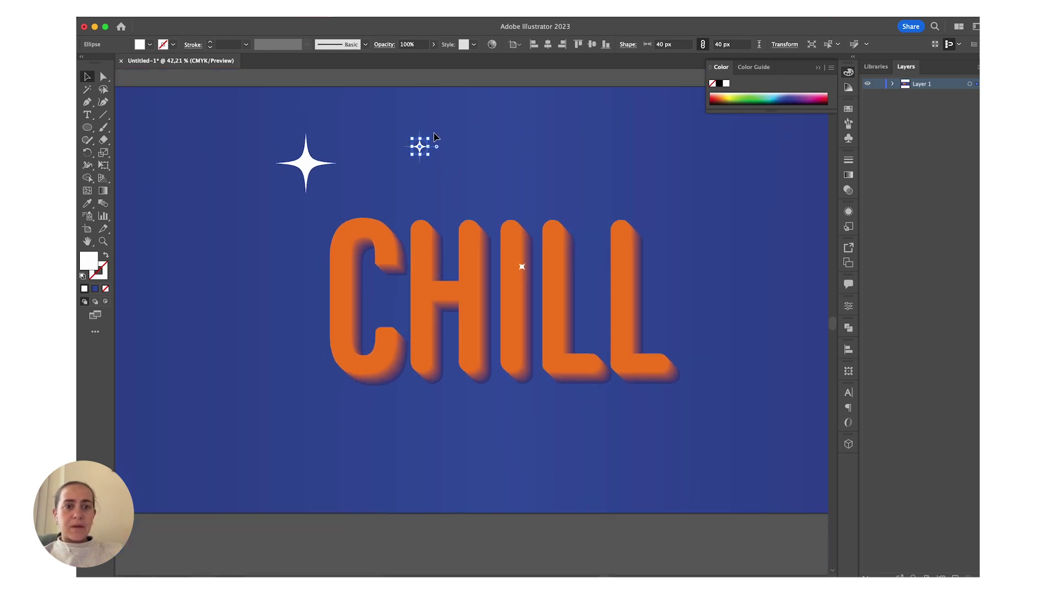
pyautogui.moveTo(421, 146); pyautogui.dragTo(625, 376)
pyautogui.scroll(5, 668, 358)
pyautogui.press('super+0')
# - Move the big star onto the C's top-left and shrink it to a small sparkle
pyautogui.moveTo(345, 168); pyautogui.dragTo(382, 233)
pyautogui.scroll(3, 382, 233)
pyautogui.scroll(3, 384, 235)
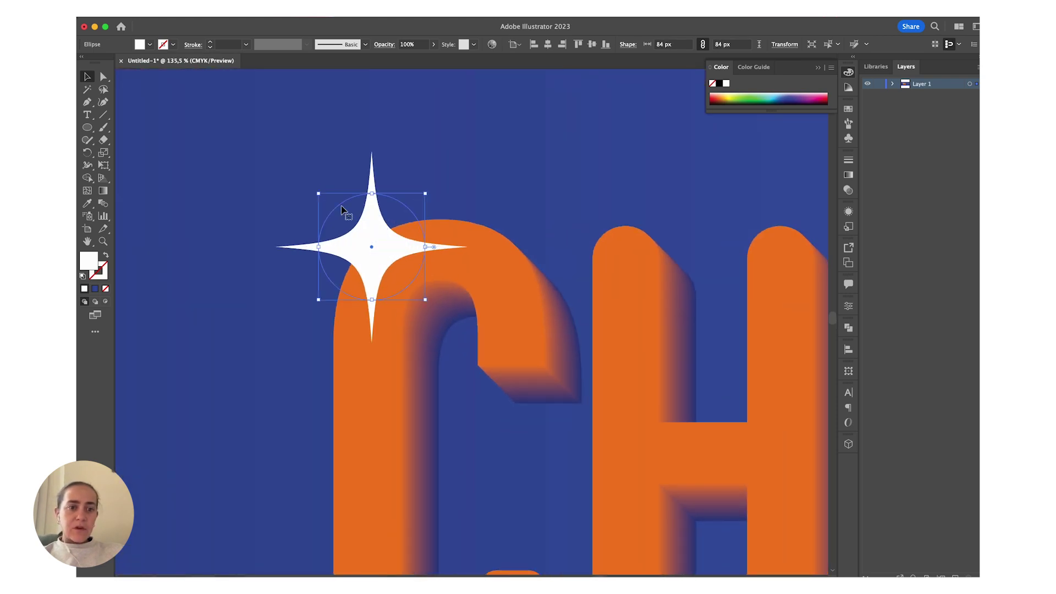
pyautogui.click(318, 194)
pyautogui.moveTo(318, 194); pyautogui.dragTo(355, 231)
pyautogui.click(222, 171)
pyautogui.scroll(-6, 223, 171)
pyautogui.scroll(-4, 222, 171)
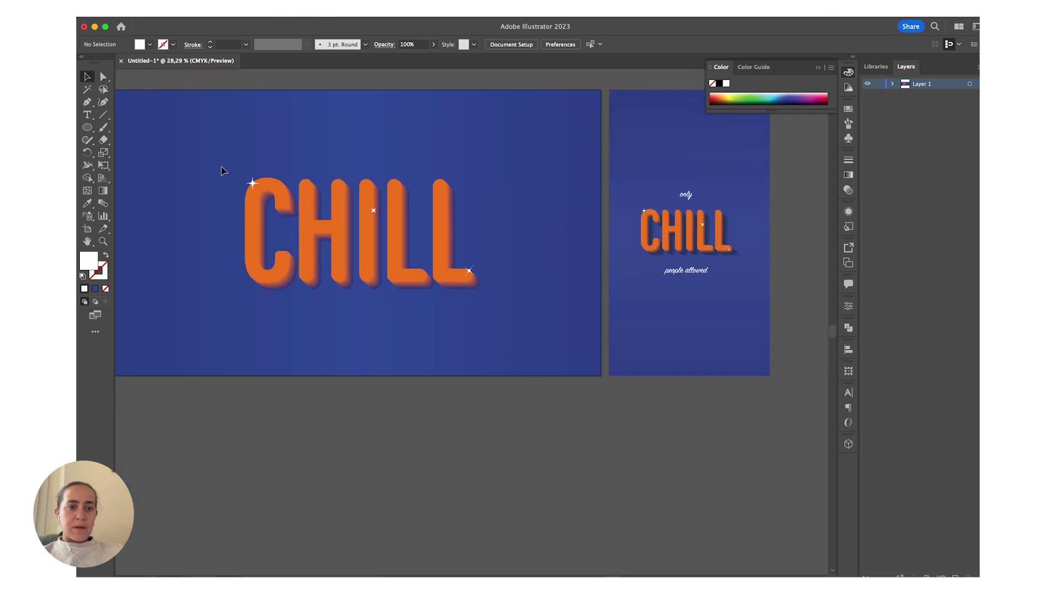